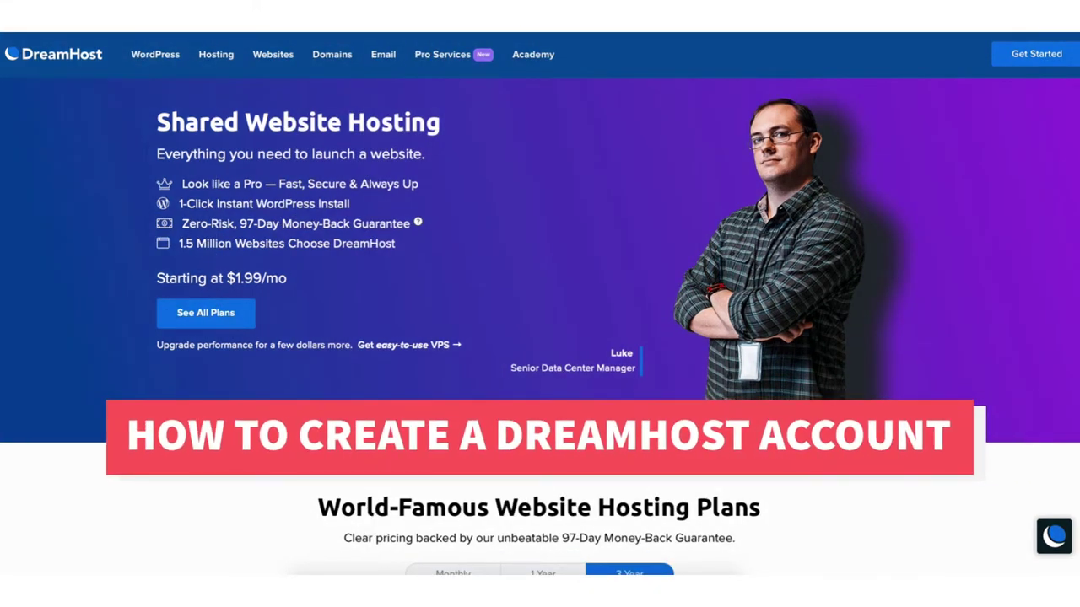
Scroll past the hero banner to the Shared Starter and Shared Unlimited plan cards and migration offer.
{"action": "scroll", "coordinate": [540, 303], "scroll_direction": "down", "scroll_amount": 1}
{"action": "scroll", "coordinate": [540, 304], "scroll_direction": "down", "scroll_amount": 1}
{"action": "scroll", "coordinate": [540, 304], "scroll_direction": "down", "scroll_amount": 1}
{"action": "scroll", "coordinate": [539, 304], "scroll_direction": "down", "scroll_amount": 1}
{"action": "scroll", "coordinate": [540, 303], "scroll_direction": "down", "scroll_amount": 1}
{"action": "scroll", "coordinate": [540, 304], "scroll_direction": "down", "scroll_amount": 1}
{"action": "scroll", "coordinate": [540, 304], "scroll_direction": "down", "scroll_amount": 1}
{"action": "scroll", "coordinate": [540, 304], "scroll_direction": "down", "scroll_amount": 1}
{"action": "scroll", "coordinate": [540, 304], "scroll_direction": "down", "scroll_amount": 1}
{"action": "scroll", "coordinate": [540, 303], "scroll_direction": "down", "scroll_amount": 1}
{"action": "scroll", "coordinate": [540, 304], "scroll_direction": "down", "scroll_amount": 1}
{"action": "scroll", "coordinate": [540, 303], "scroll_direction": "down", "scroll_amount": 1}
{"action": "scroll", "coordinate": [540, 304], "scroll_direction": "down", "scroll_amount": 1}
{"action": "scroll", "coordinate": [540, 303], "scroll_direction": "down", "scroll_amount": 1}
{"action": "scroll", "coordinate": [540, 304], "scroll_direction": "down", "scroll_amount": 1}
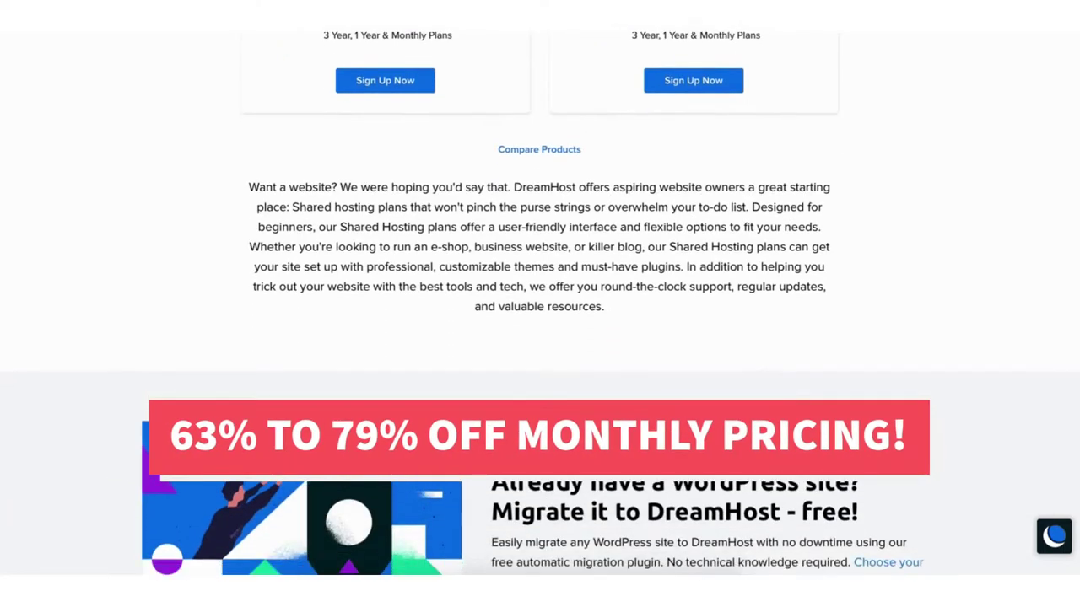
{"action": "scroll", "coordinate": [540, 303], "scroll_direction": "down", "scroll_amount": 1}
{"action": "scroll", "coordinate": [540, 303], "scroll_direction": "down", "scroll_amount": 1}
{"action": "scroll", "coordinate": [540, 303], "scroll_direction": "down", "scroll_amount": 1}
{"action": "scroll", "coordinate": [540, 304], "scroll_direction": "down", "scroll_amount": 1}
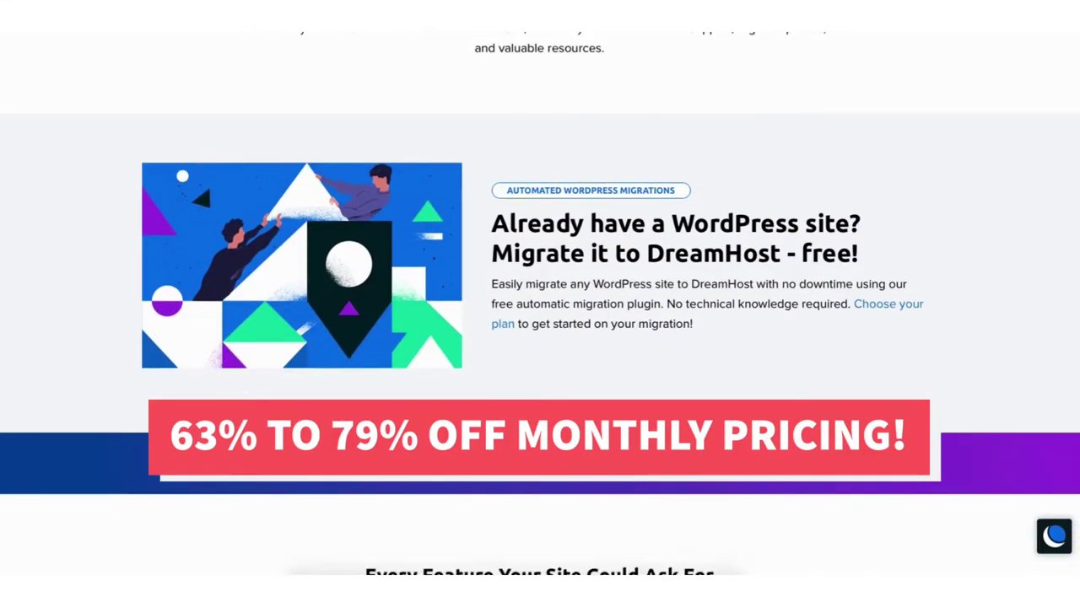
{"action": "scroll", "coordinate": [540, 304], "scroll_direction": "down", "scroll_amount": 1}
{"action": "scroll", "coordinate": [540, 303], "scroll_direction": "down", "scroll_amount": 1}
{"action": "scroll", "coordinate": [540, 304], "scroll_direction": "down", "scroll_amount": 1}
{"action": "scroll", "coordinate": [539, 303], "scroll_direction": "down", "scroll_amount": 1}
{"action": "scroll", "coordinate": [540, 303], "scroll_direction": "down", "scroll_amount": 1}
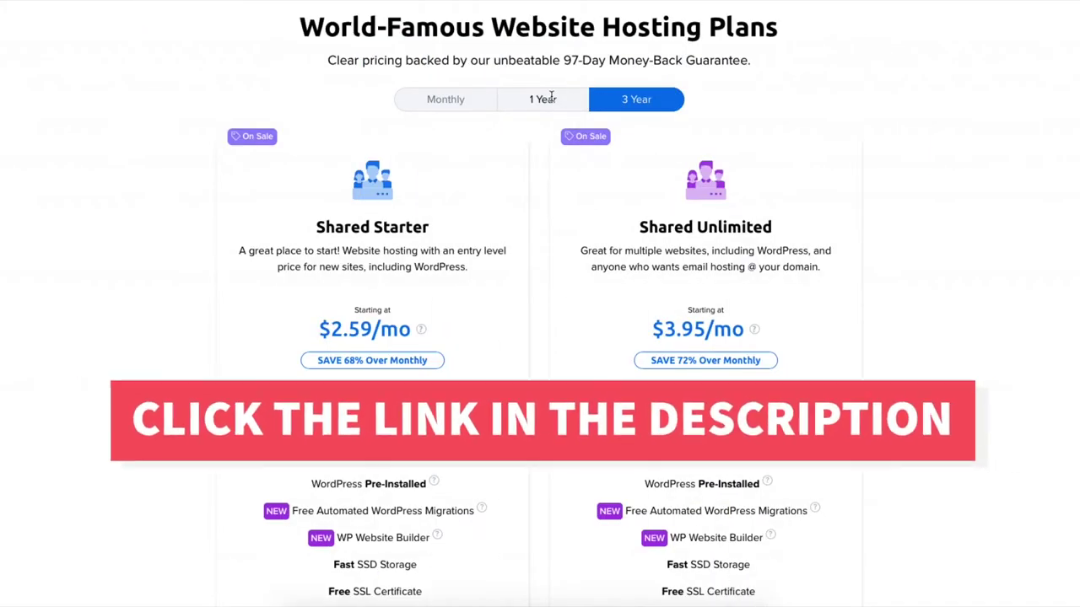
{"action": "left_click", "coordinate": [547, 99]}
{"action": "left_click", "coordinate": [447, 100]}
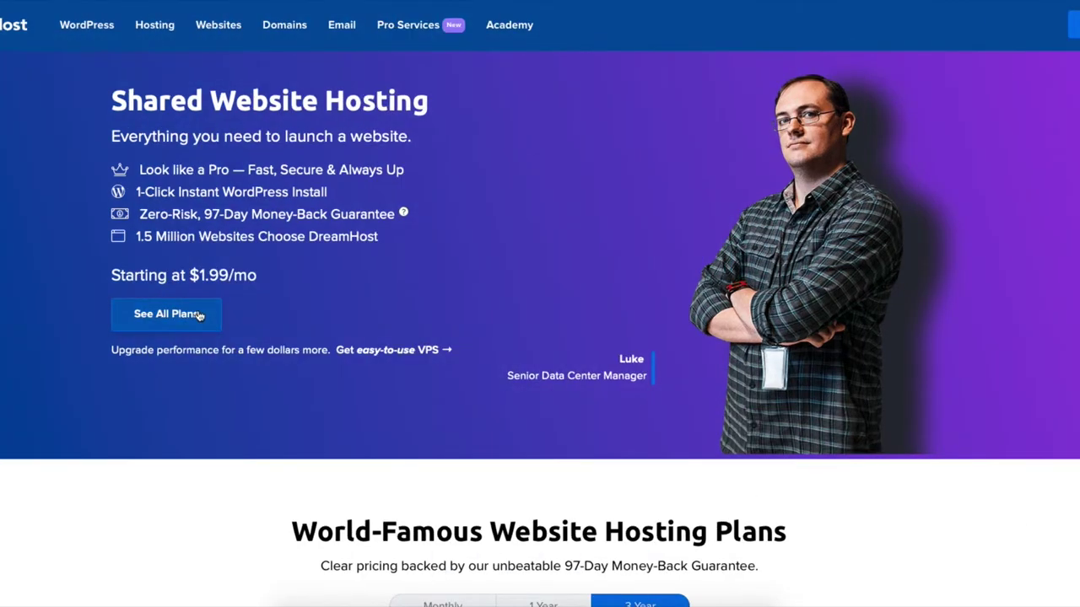
Compare plan prices on Monthly, 1 Year and 3 Year terms, ending on Monthly ($1.99/$2.99).
{"action": "scroll", "coordinate": [540, 338], "scroll_direction": "down", "scroll_amount": 5}
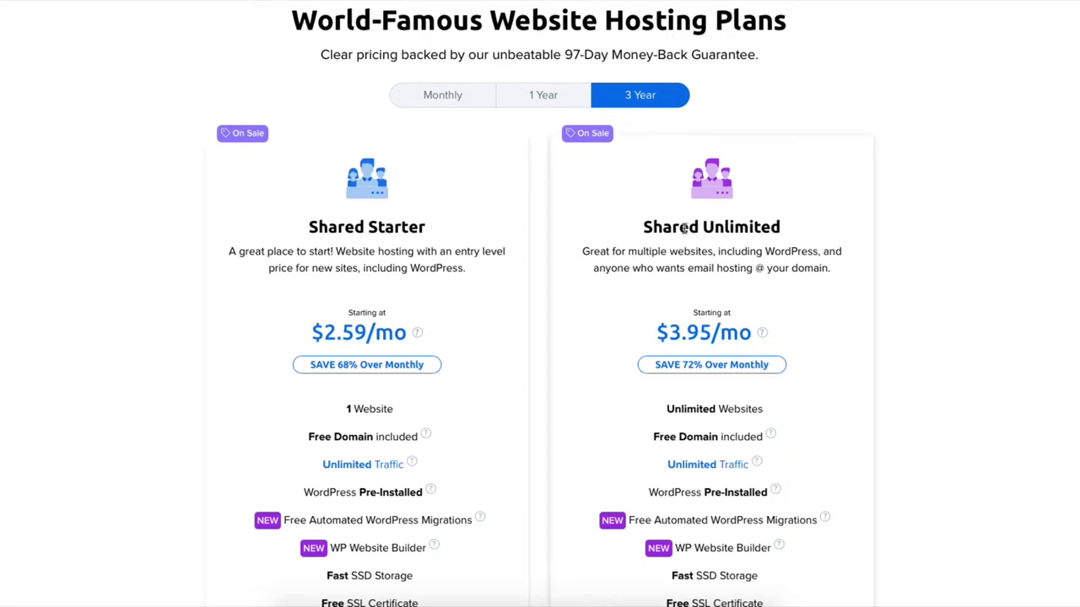
{"action": "left_click", "coordinate": [445, 98]}
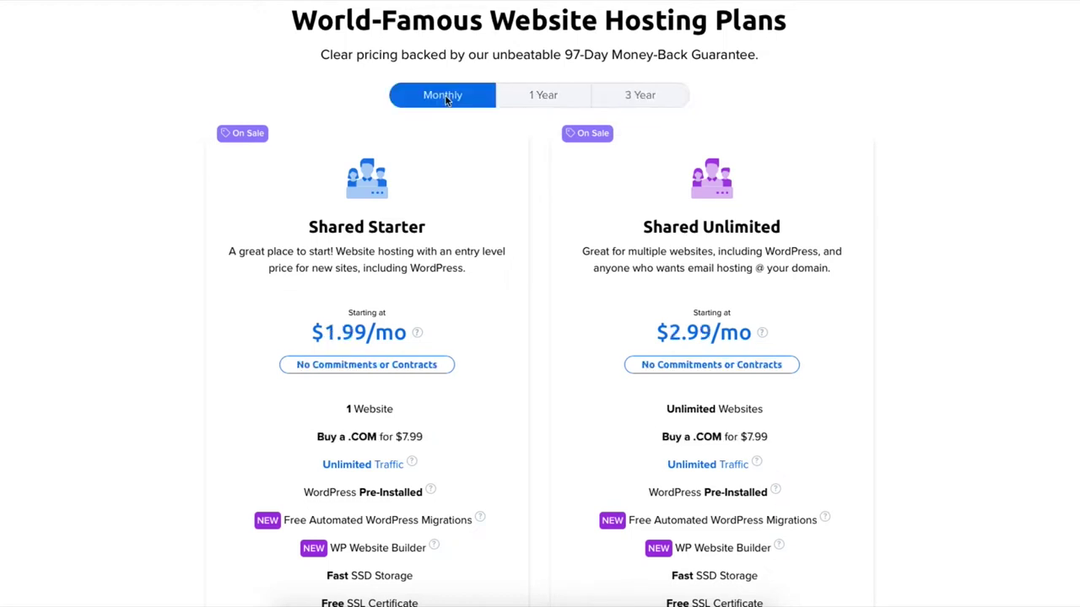
{"action": "left_click", "coordinate": [528, 94]}
{"action": "left_click", "coordinate": [629, 95]}
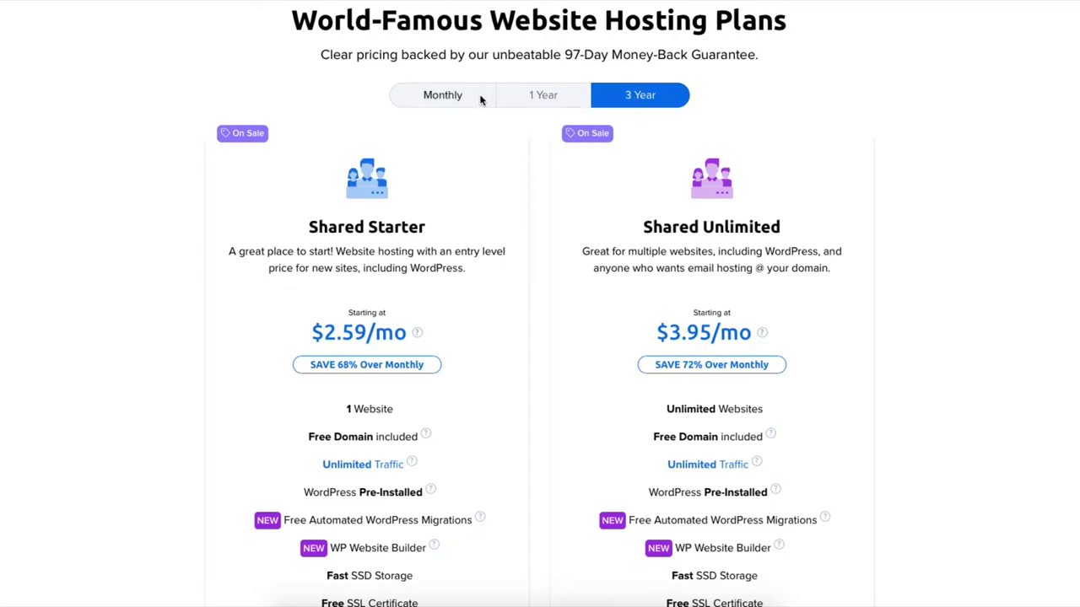
{"action": "left_click", "coordinate": [451, 97]}
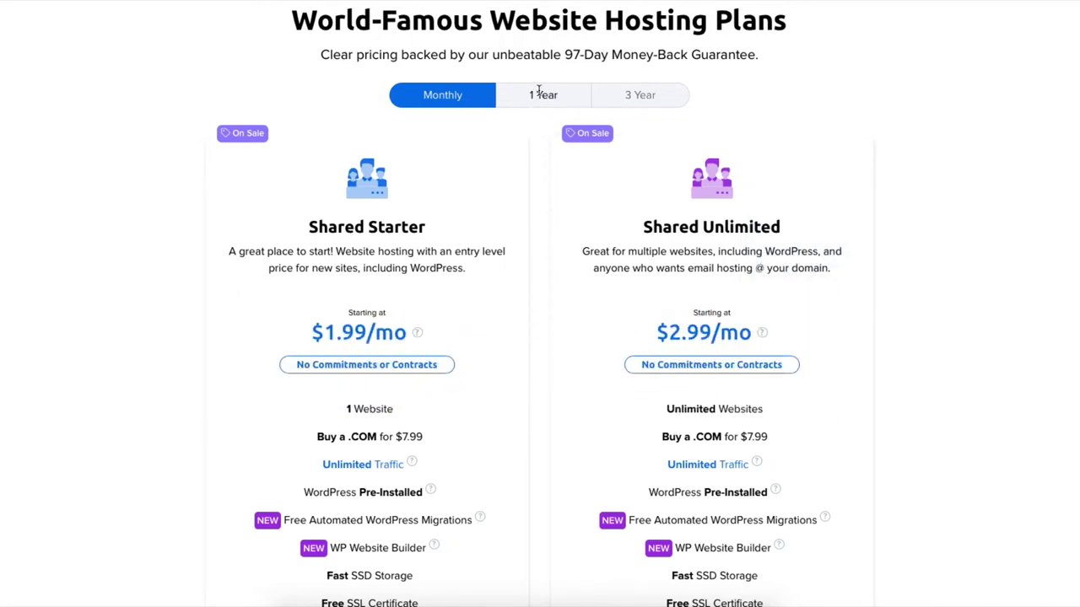
Switch plans to 1-year billing, showing Shared Unlimited at $2.95/mo with a free domain.
{"action": "left_click", "coordinate": [540, 93]}
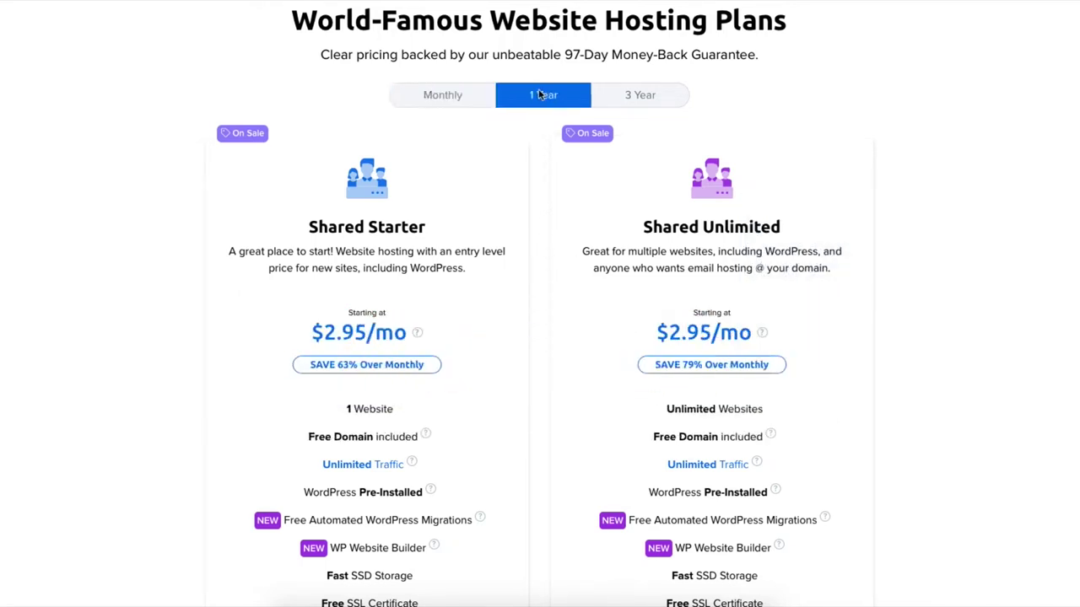
{"action": "left_click", "coordinate": [634, 96]}
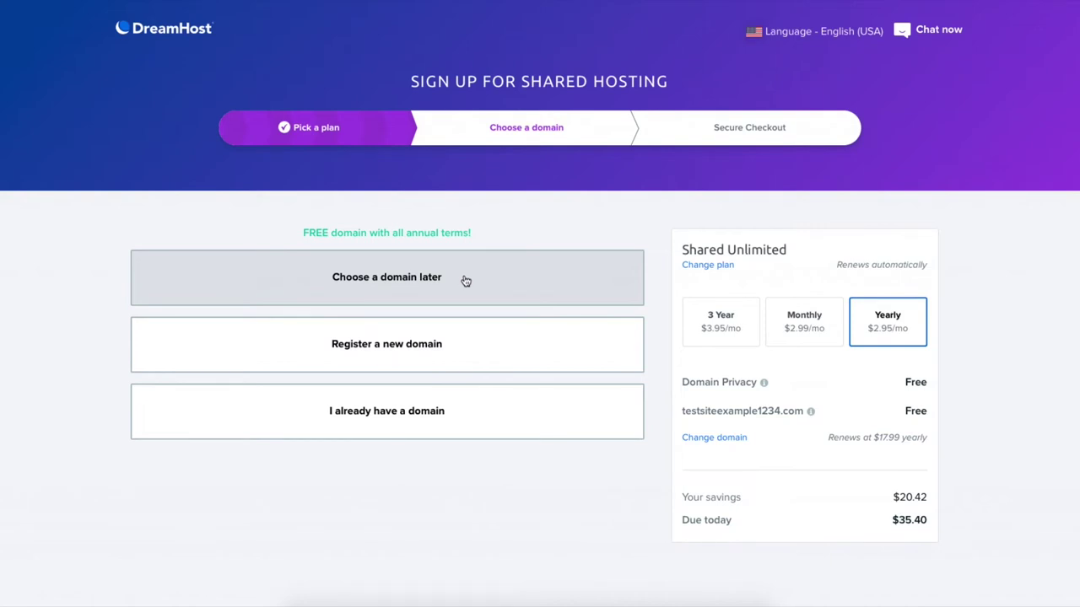
On the domain step, consider registering a new domain, then choose 'I already have a domain'.
{"action": "left_click", "coordinate": [416, 347]}
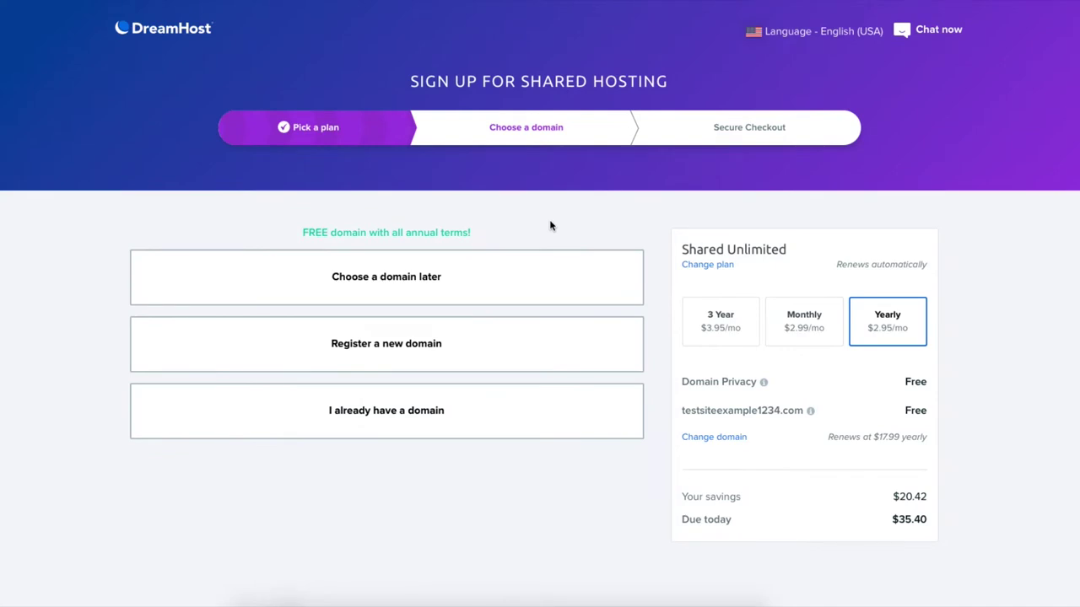
{"action": "left_click", "coordinate": [414, 415]}
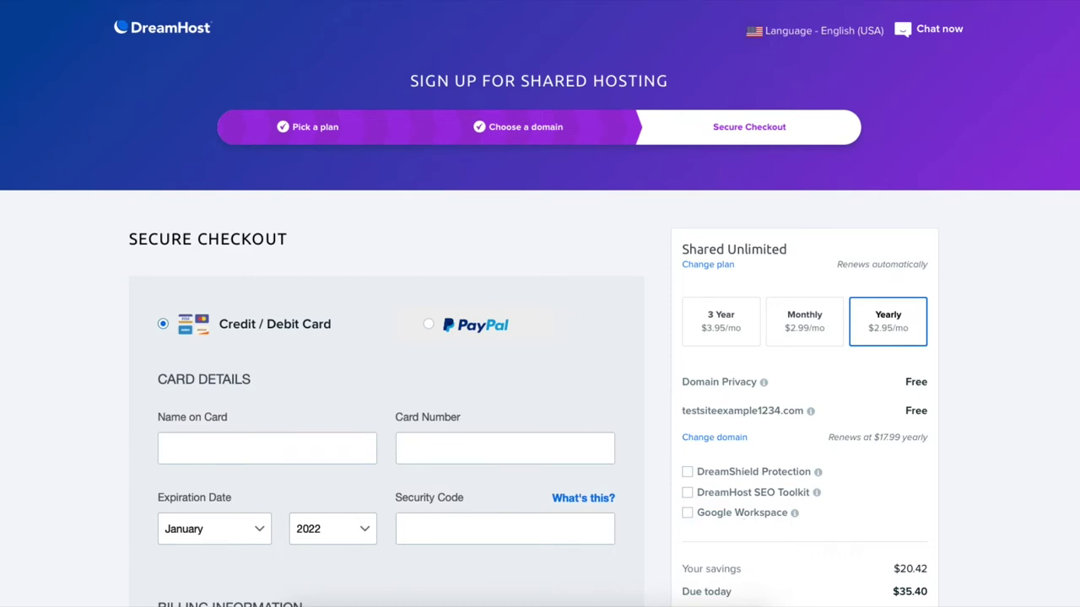
Scroll through the Card Details and Billing Information fields of the $35.40 checkout.
{"action": "scroll", "coordinate": [540, 304], "scroll_direction": "down", "scroll_amount": 2}
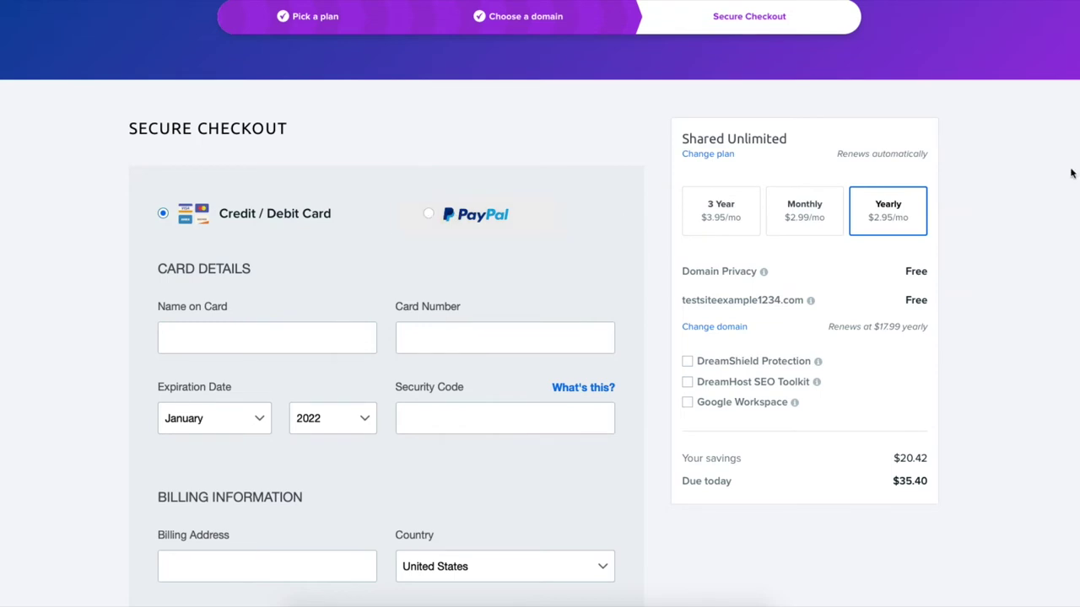
{"action": "scroll", "coordinate": [540, 304], "scroll_direction": "down", "scroll_amount": 5}
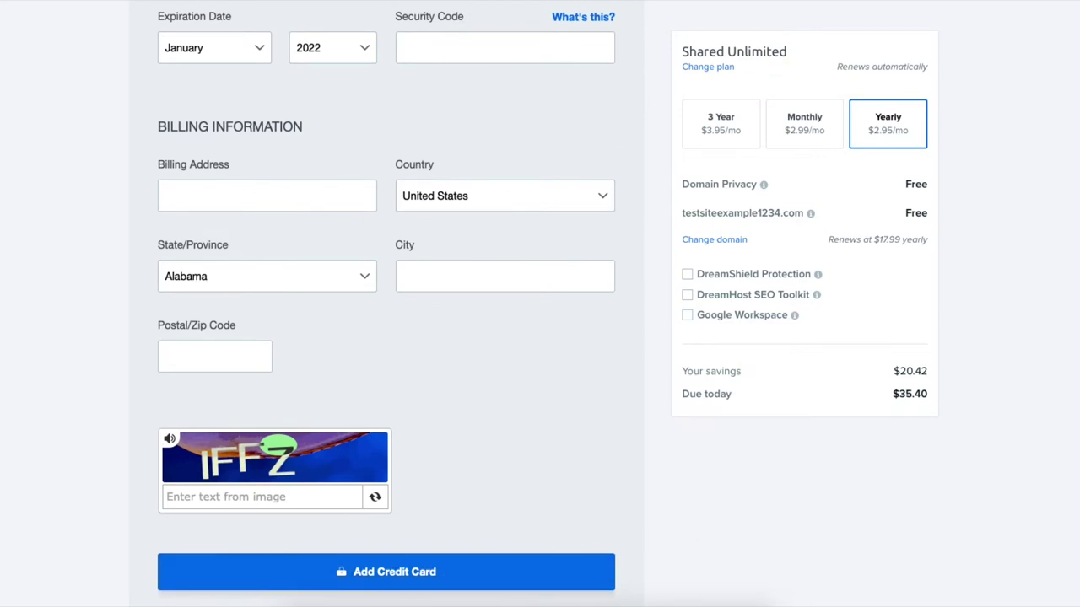
Scroll past Account Setup and Additional Options to Submit Order, leaving all add-ons unticked.
{"action": "scroll", "coordinate": [387, 304], "scroll_direction": "down", "scroll_amount": 1}
{"action": "scroll", "coordinate": [387, 303], "scroll_direction": "down", "scroll_amount": 3}
{"action": "scroll", "coordinate": [386, 304], "scroll_direction": "down", "scroll_amount": 2}
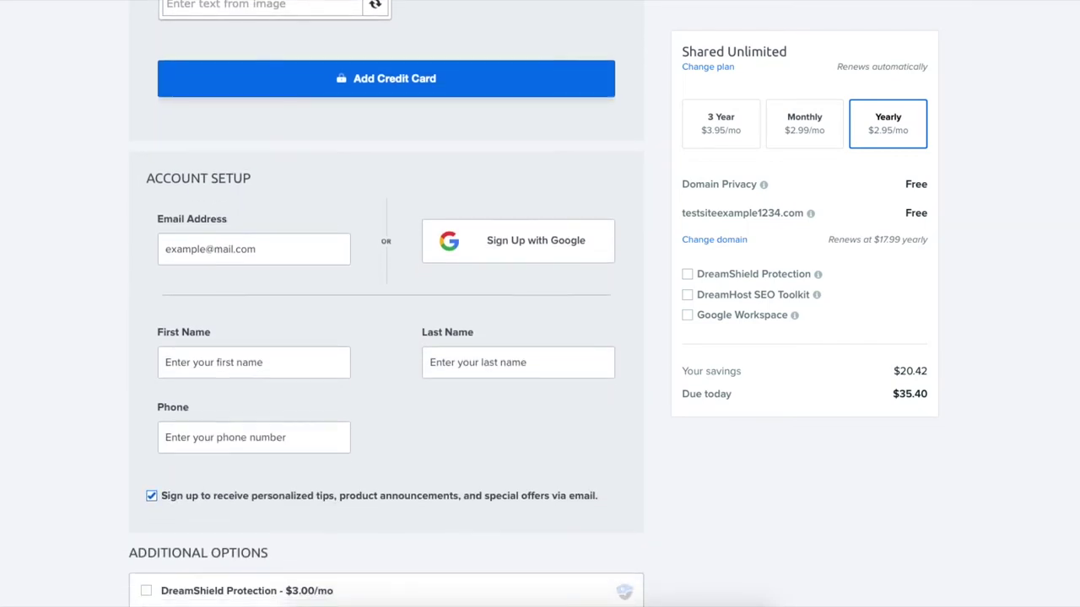
{"action": "scroll", "coordinate": [387, 304], "scroll_direction": "down", "scroll_amount": 1}
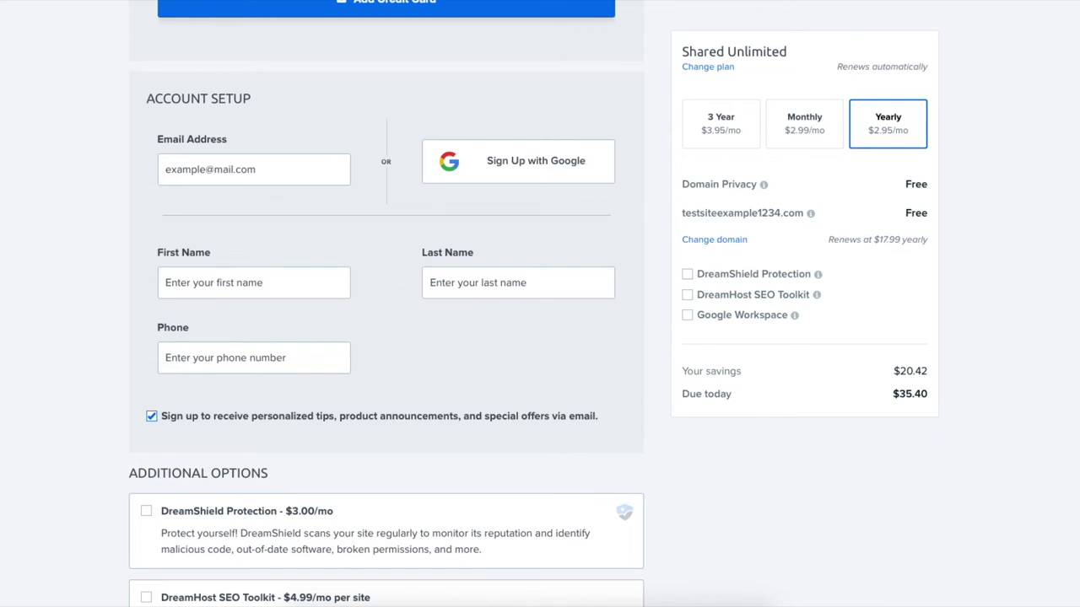
{"action": "scroll", "coordinate": [386, 304], "scroll_direction": "down", "scroll_amount": 3}
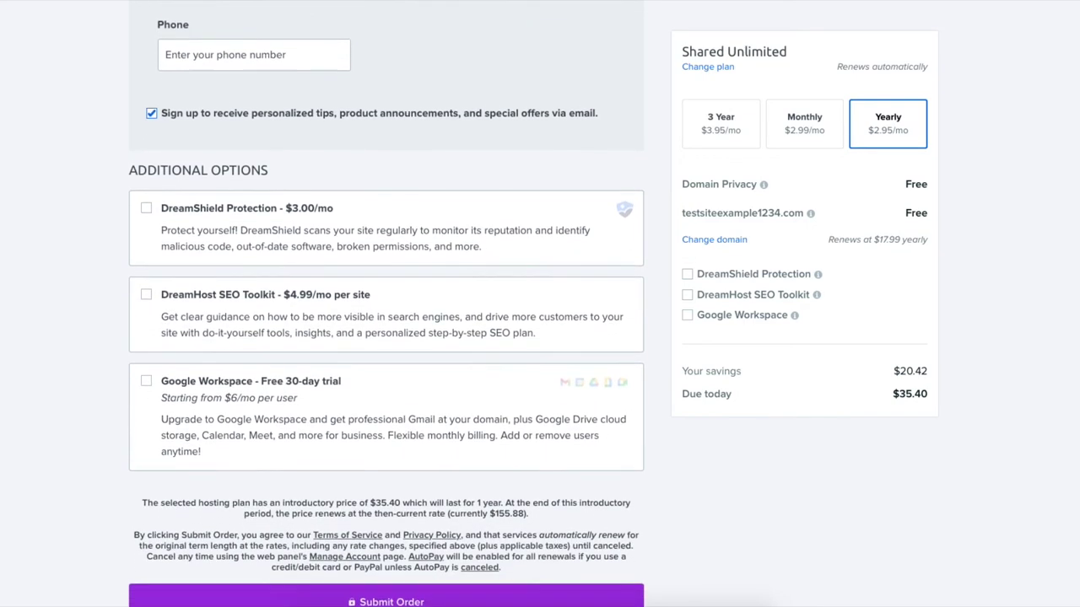
{"action": "scroll", "coordinate": [386, 304], "scroll_direction": "down", "scroll_amount": 1}
{"action": "scroll", "coordinate": [386, 303], "scroll_direction": "down", "scroll_amount": 1}
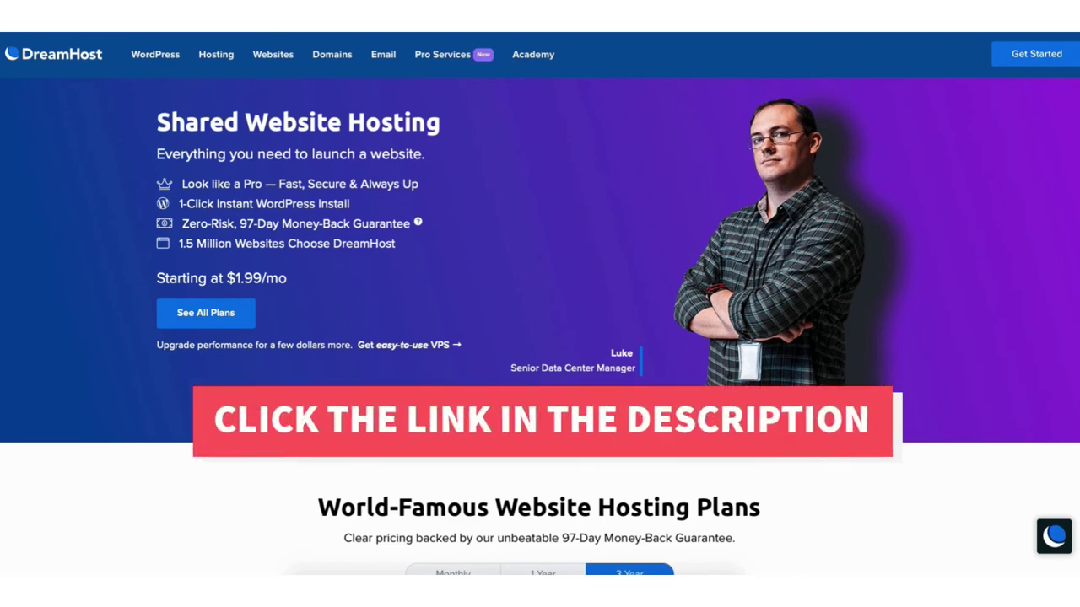
Scroll past the plan cards and Compare Products link to the free WordPress migration offer.
{"action": "scroll", "coordinate": [540, 303], "scroll_direction": "down", "scroll_amount": 1}
{"action": "scroll", "coordinate": [540, 303], "scroll_direction": "down", "scroll_amount": 2}
{"action": "scroll", "coordinate": [540, 304], "scroll_direction": "down", "scroll_amount": 3}
{"action": "scroll", "coordinate": [540, 304], "scroll_direction": "down", "scroll_amount": 2}
{"action": "scroll", "coordinate": [540, 303], "scroll_direction": "down", "scroll_amount": 1}
{"action": "scroll", "coordinate": [540, 304], "scroll_direction": "down", "scroll_amount": 1}
{"action": "scroll", "coordinate": [540, 303], "scroll_direction": "down", "scroll_amount": 1}
{"action": "scroll", "coordinate": [539, 304], "scroll_direction": "down", "scroll_amount": 1}
{"action": "scroll", "coordinate": [540, 304], "scroll_direction": "down", "scroll_amount": 1}
{"action": "scroll", "coordinate": [540, 304], "scroll_direction": "down", "scroll_amount": 1}
{"action": "scroll", "coordinate": [540, 303], "scroll_direction": "down", "scroll_amount": 1}
{"action": "scroll", "coordinate": [540, 303], "scroll_direction": "down", "scroll_amount": 1}
{"action": "scroll", "coordinate": [540, 304], "scroll_direction": "down", "scroll_amount": 1}
{"action": "scroll", "coordinate": [539, 304], "scroll_direction": "down", "scroll_amount": 1}
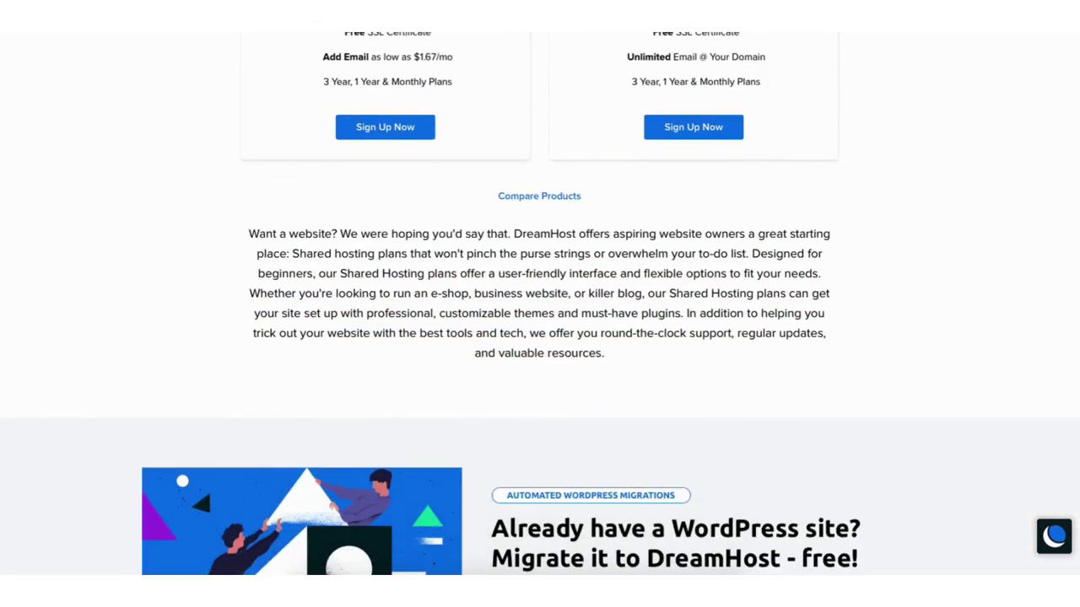
{"action": "scroll", "coordinate": [540, 303], "scroll_direction": "down", "scroll_amount": 1}
{"action": "scroll", "coordinate": [540, 304], "scroll_direction": "down", "scroll_amount": 1}
{"action": "scroll", "coordinate": [540, 304], "scroll_direction": "down", "scroll_amount": 1}
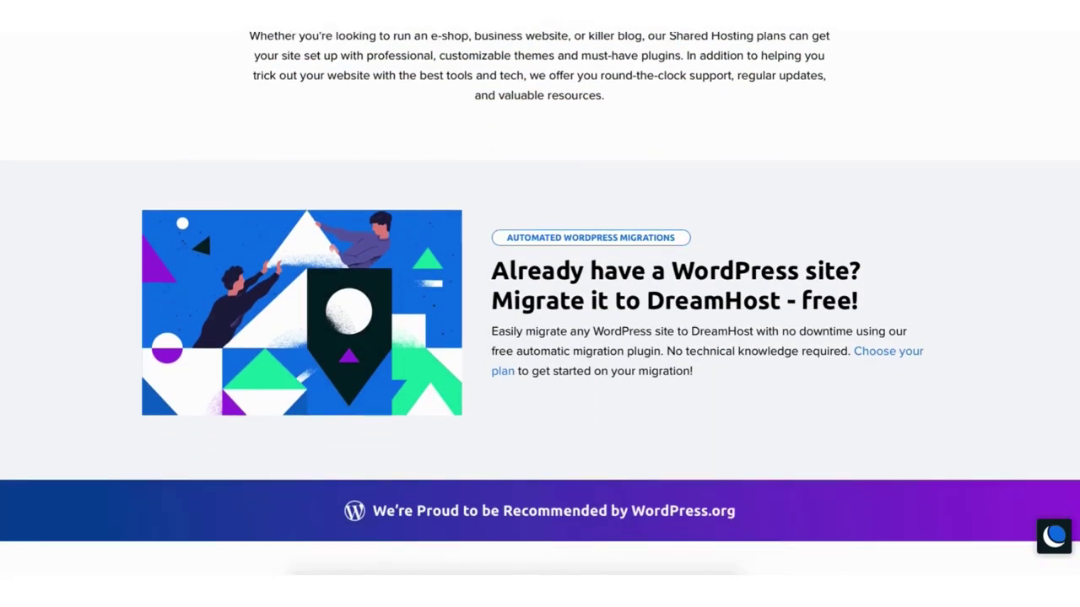